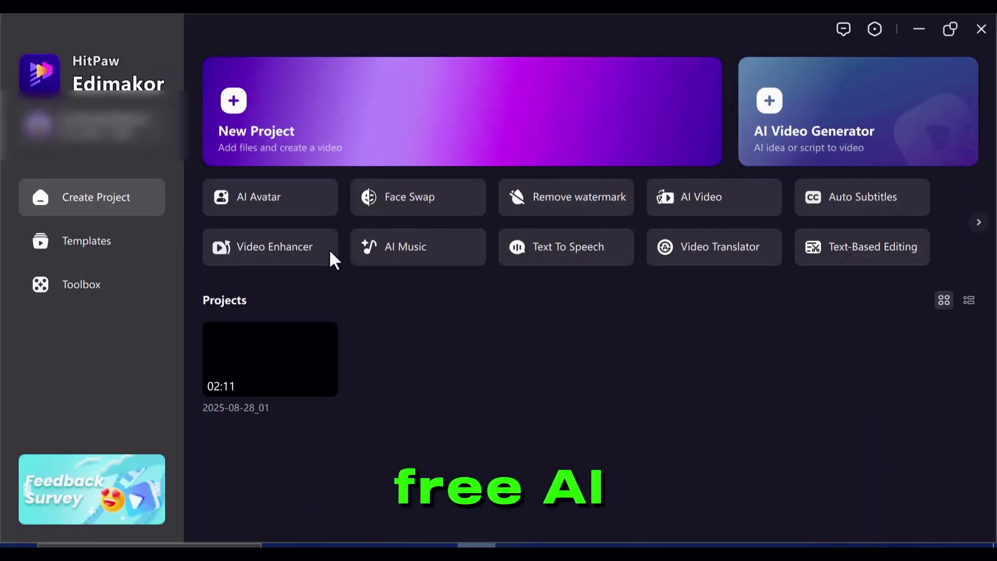
# - Download the free Edimakor installer, confirm it finished, and dismiss the notification request
pyautogui.click(980, 225)
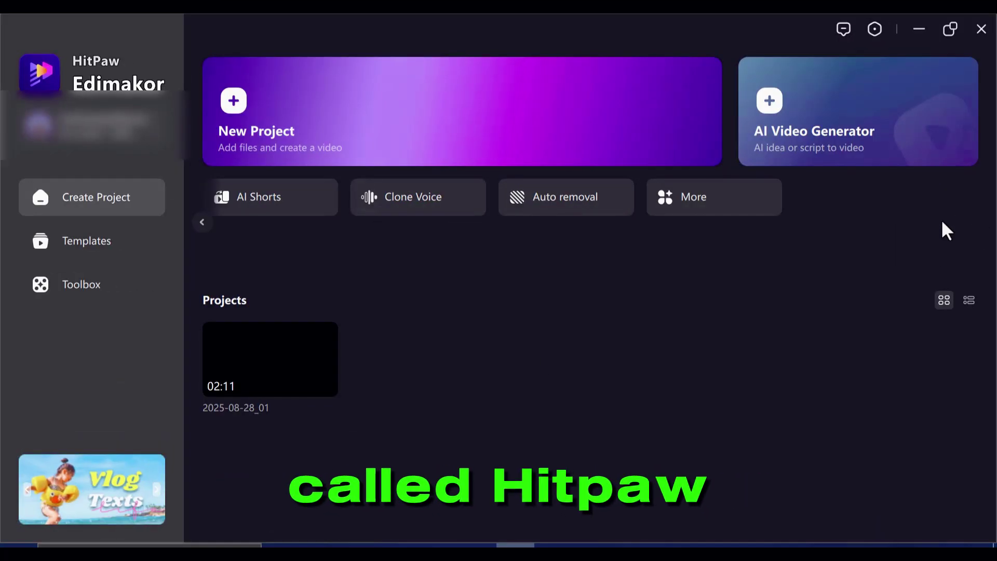
pyautogui.click(201, 222)
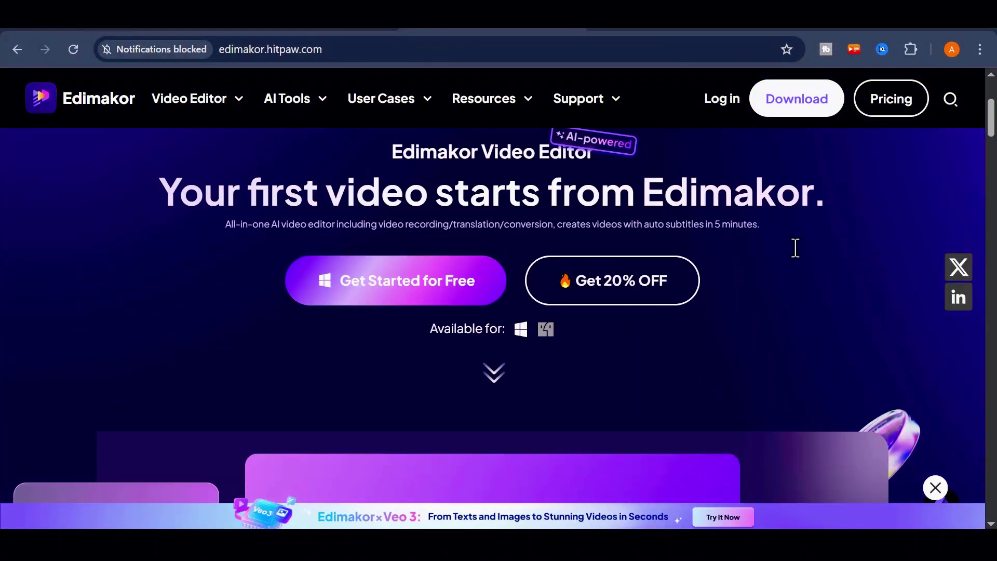
pyautogui.scroll(-2, 790, 235)
pyautogui.scroll(-2, 790, 234)
pyautogui.scroll(-2, 791, 234)
pyautogui.scroll(-2, 790, 234)
pyautogui.scroll(4, 790, 234)
pyautogui.scroll(2, 791, 234)
pyautogui.scroll(3, 790, 234)
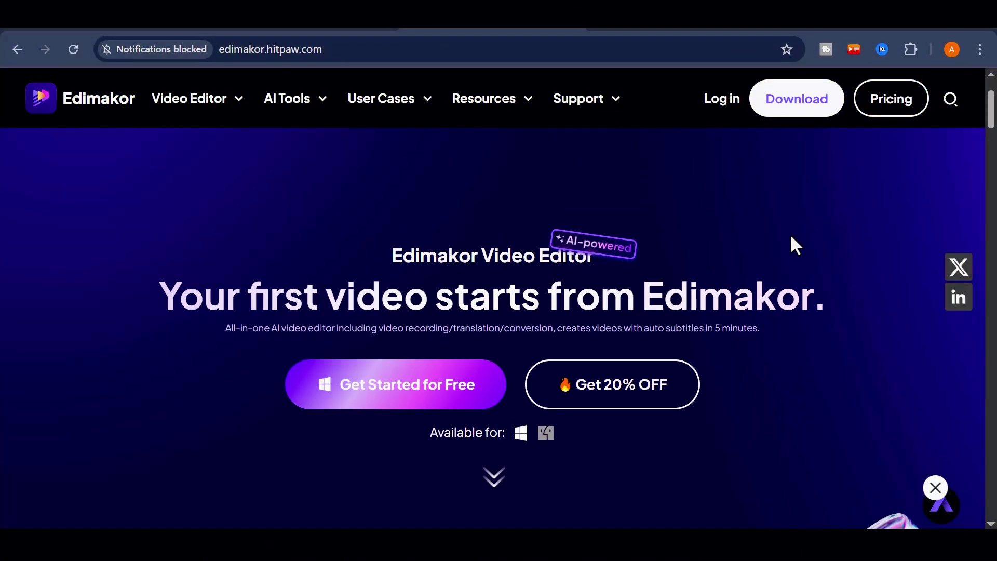
pyautogui.scroll(1, 790, 234)
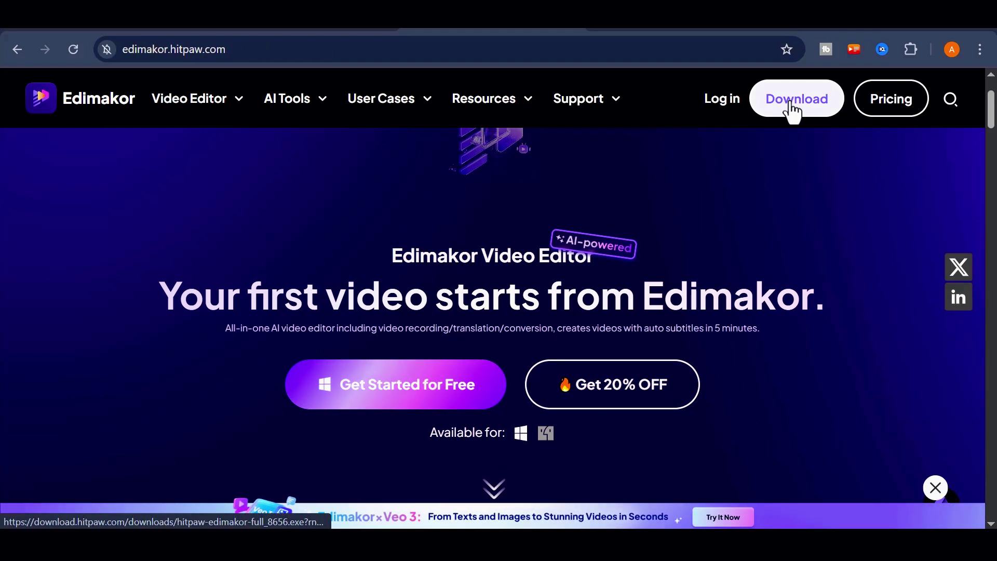
pyautogui.scroll(-2, 369, 397)
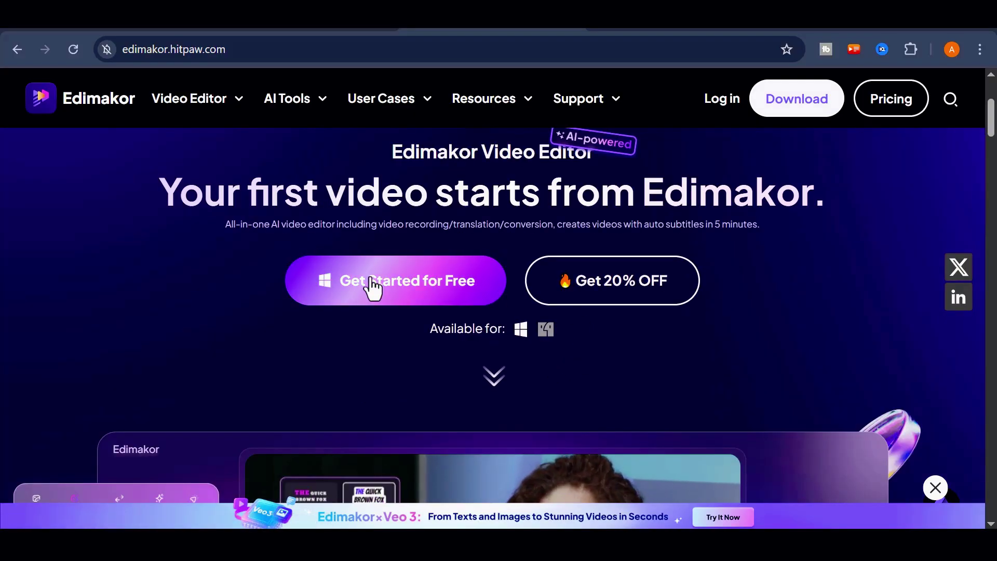
pyautogui.click(431, 279)
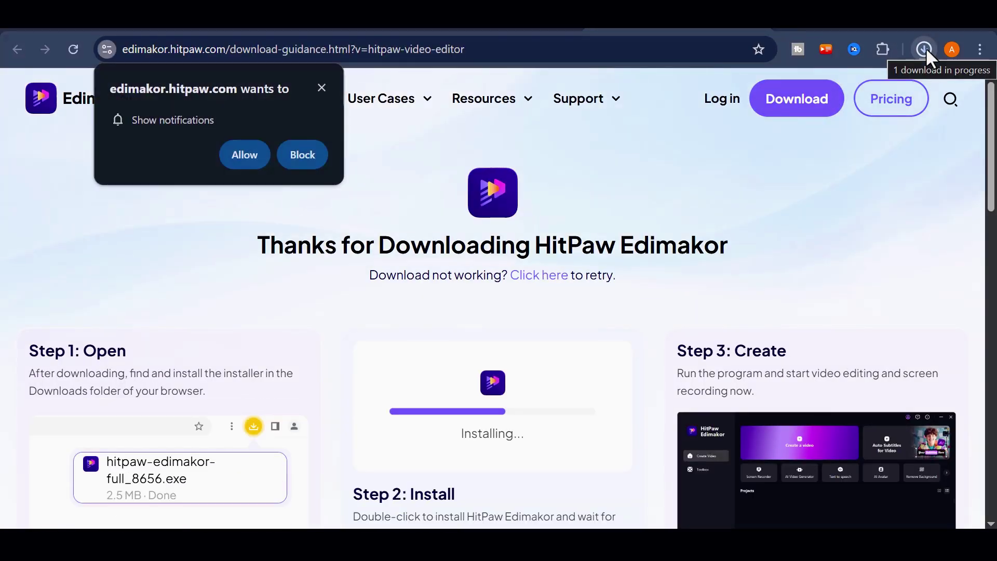
pyautogui.click(925, 49)
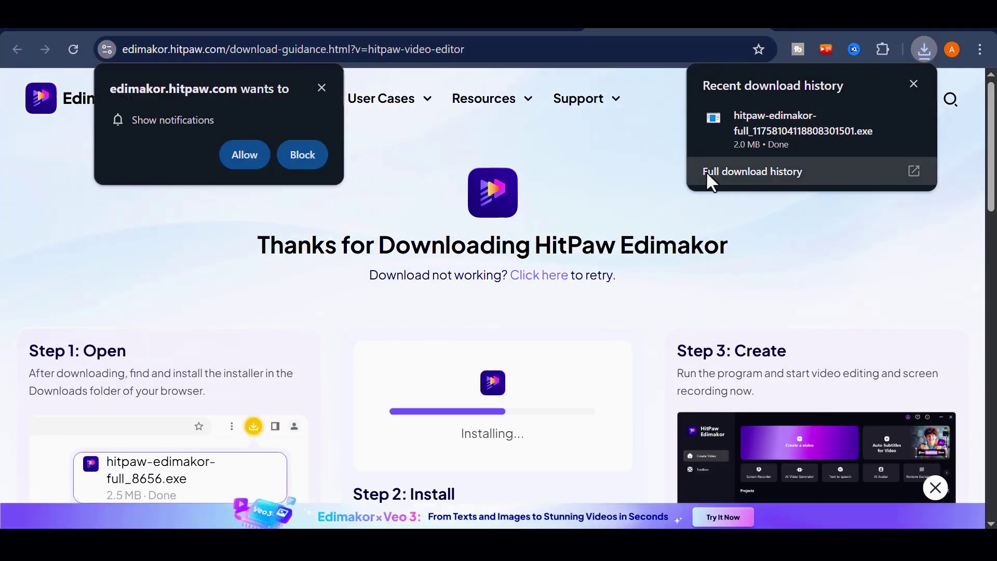
pyautogui.click(500, 250)
pyautogui.click(324, 88)
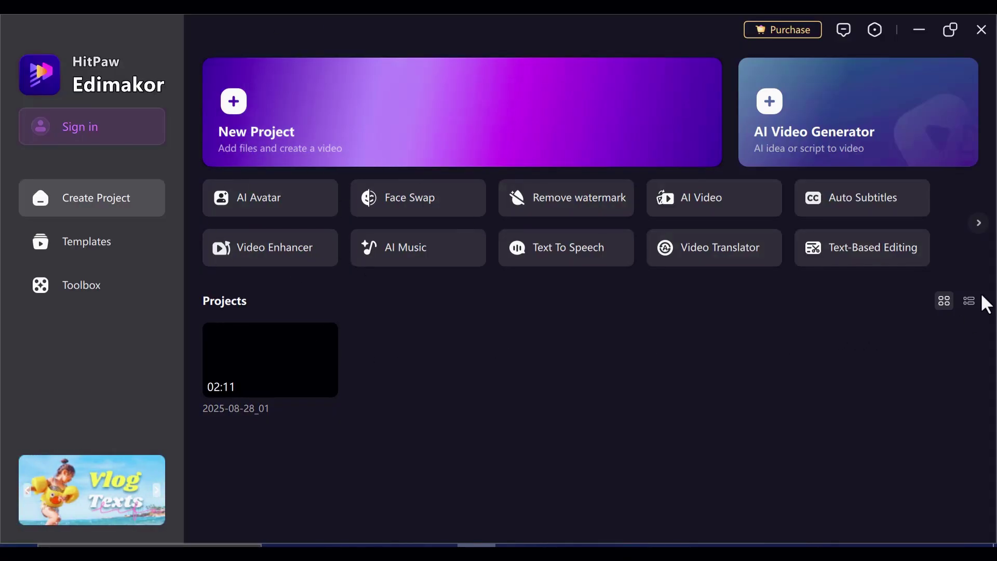
# - Page through the AI tool tiles and begin signing in with a HitPaw ID
pyautogui.click(981, 225)
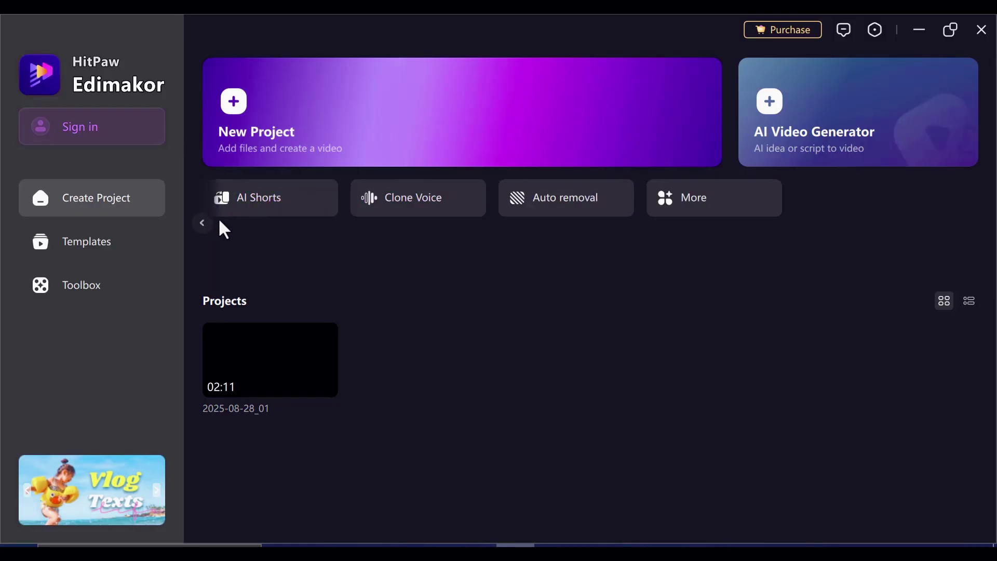
pyautogui.click(202, 223)
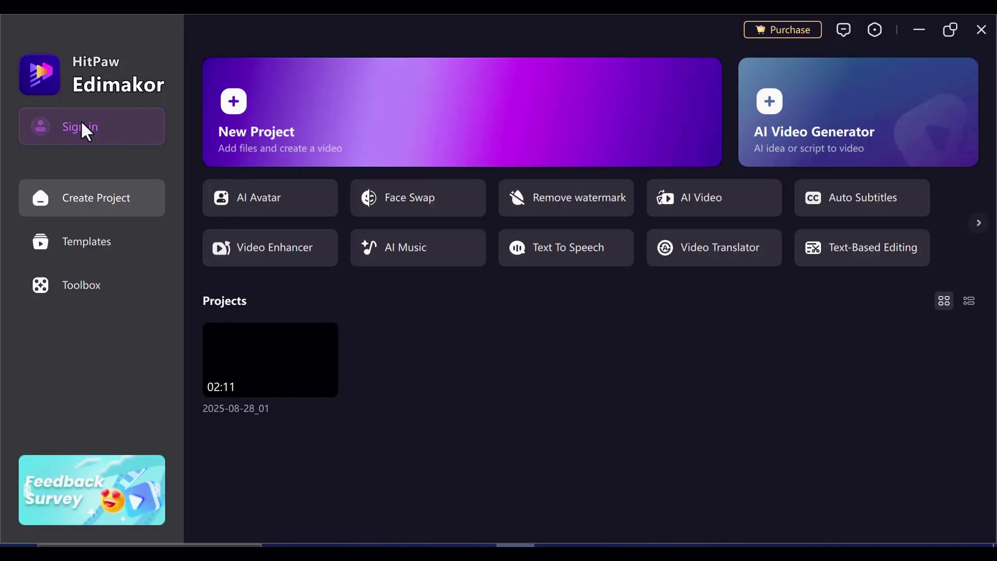
pyautogui.click(674, 187)
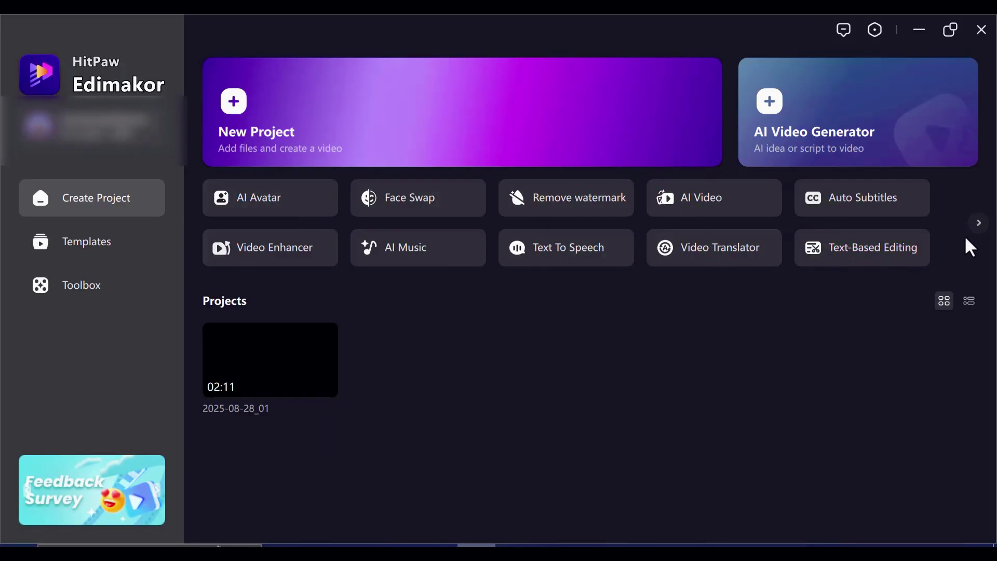
pyautogui.click(980, 224)
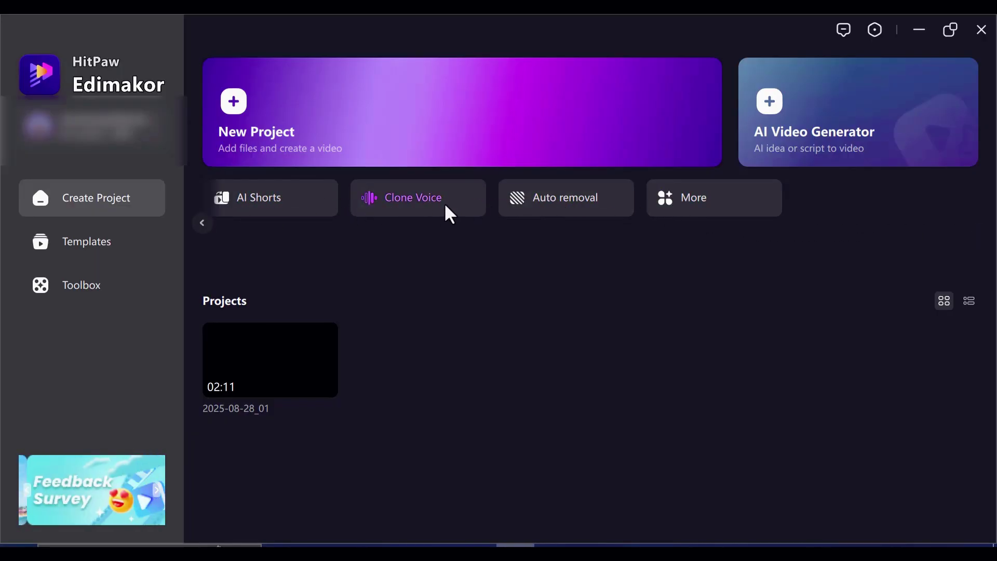
pyautogui.click(201, 225)
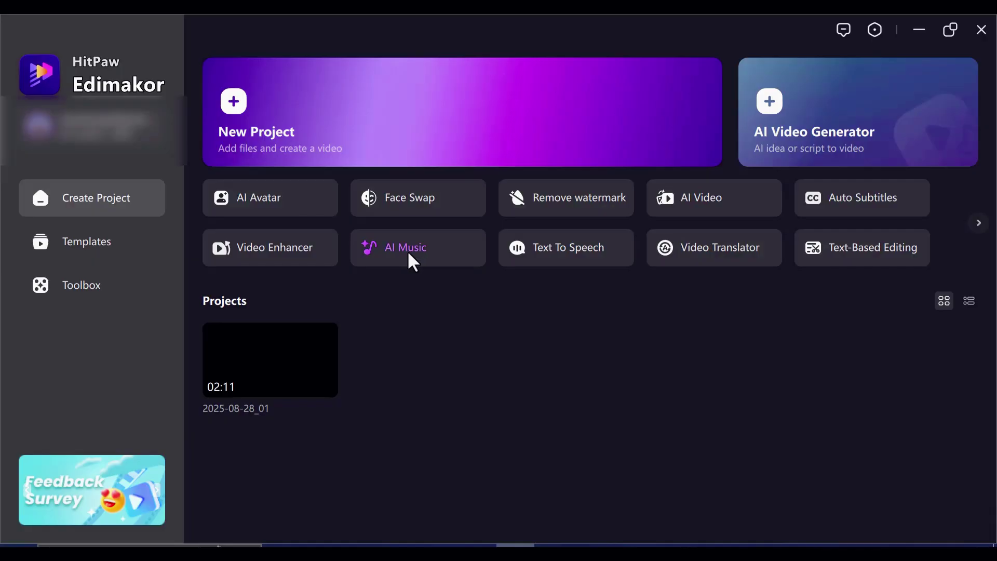
# - Open AI Music in a new project and set it to Song (vocals) rather than Instrumental
pyautogui.click(413, 260)
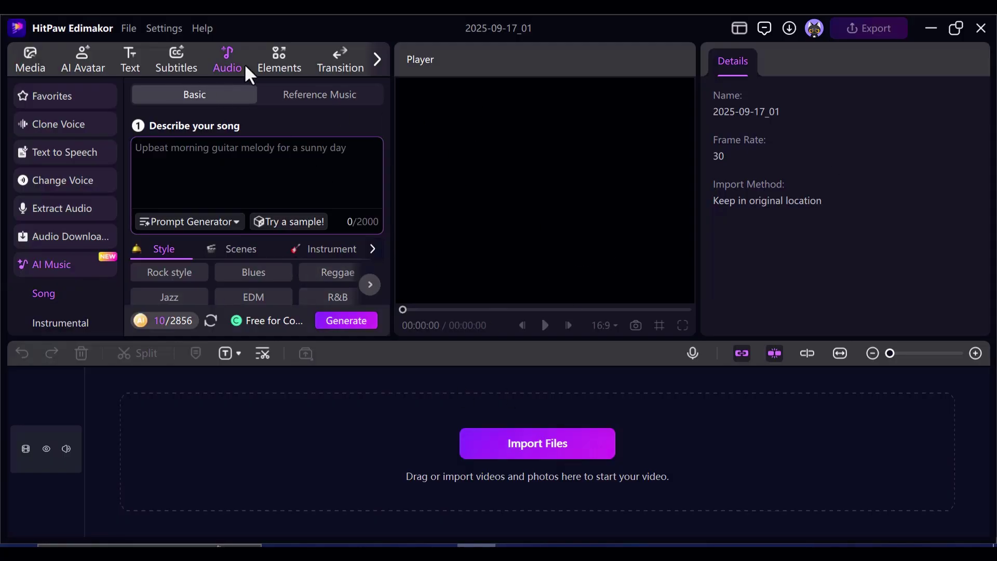
pyautogui.scroll(-3, 62, 186)
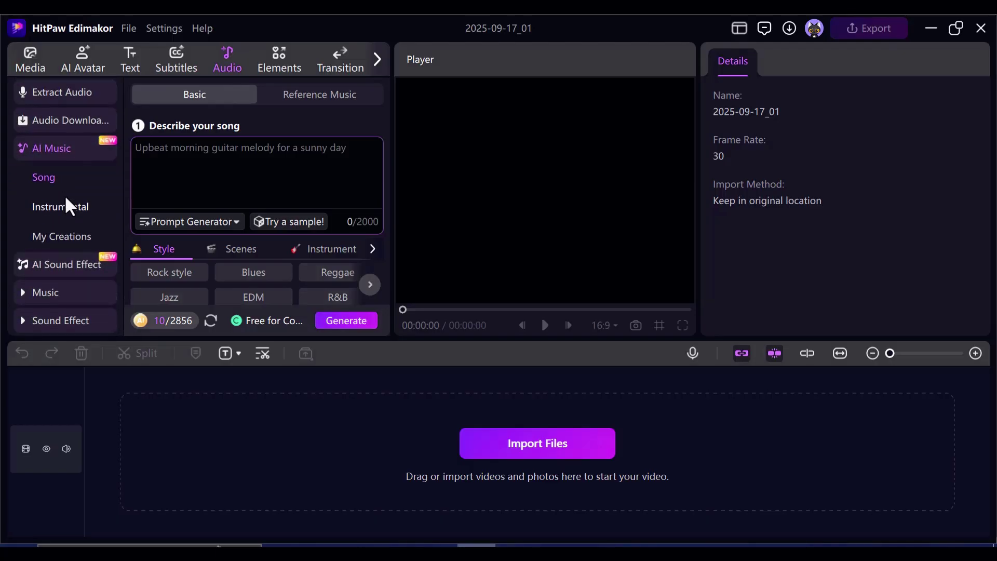
pyautogui.click(60, 205)
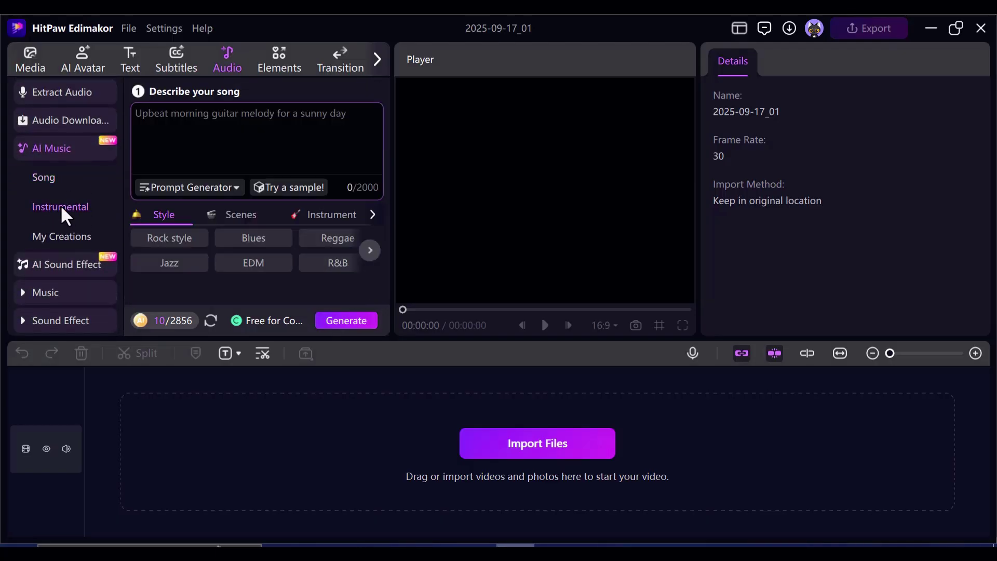
pyautogui.click(46, 173)
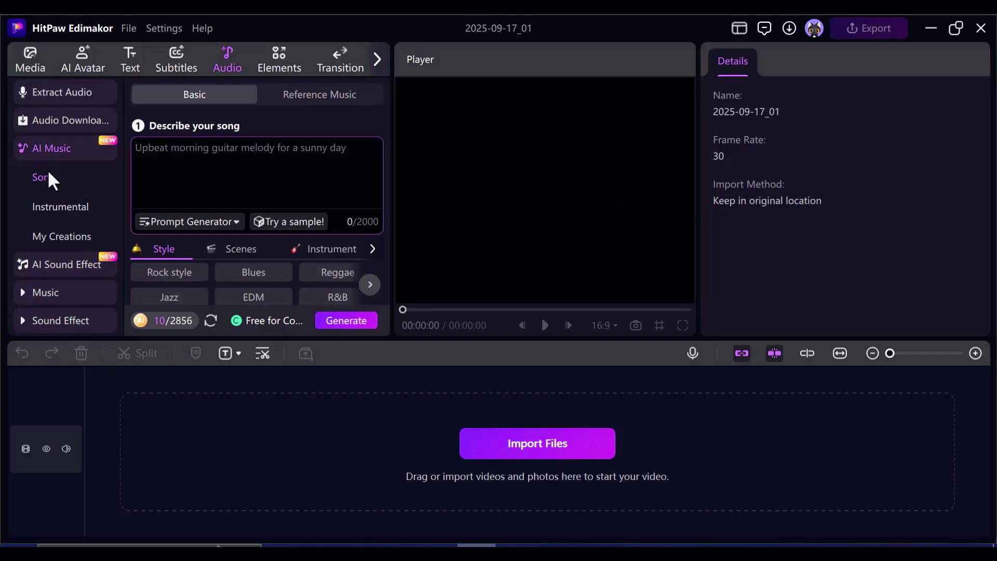
pyautogui.click(172, 156)
pyautogui.click(194, 94)
pyautogui.click(324, 94)
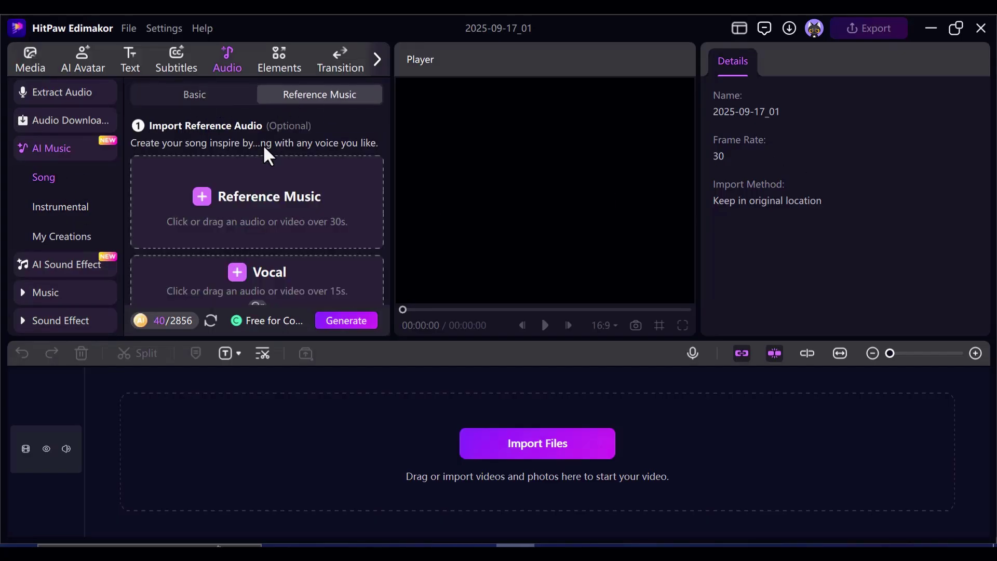
pyautogui.scroll(-2, 263, 144)
pyautogui.scroll(2, 178, 224)
pyautogui.scroll(-2, 271, 193)
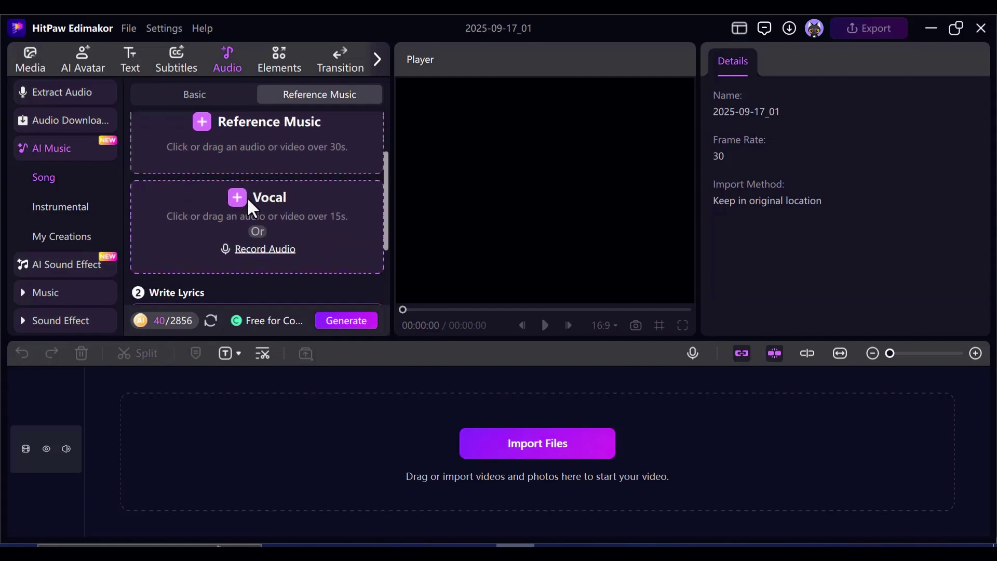
pyautogui.scroll(-3, 261, 216)
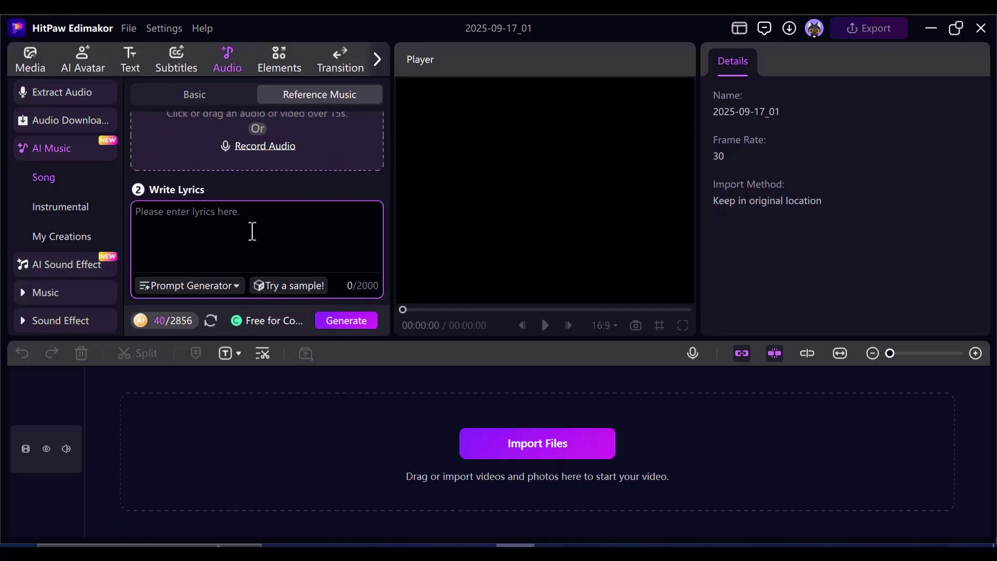
pyautogui.scroll(5, 252, 231)
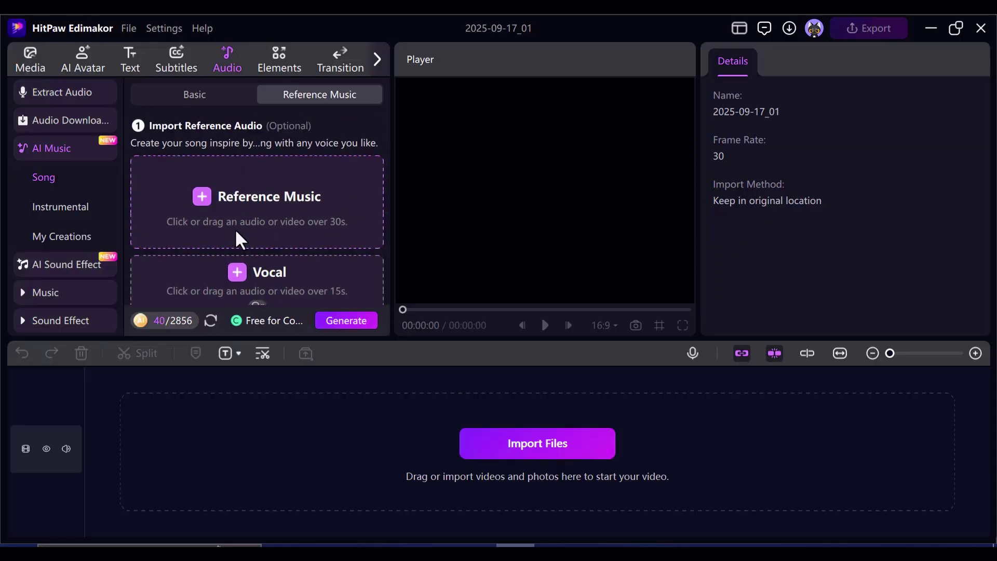
pyautogui.scroll(-5, 238, 239)
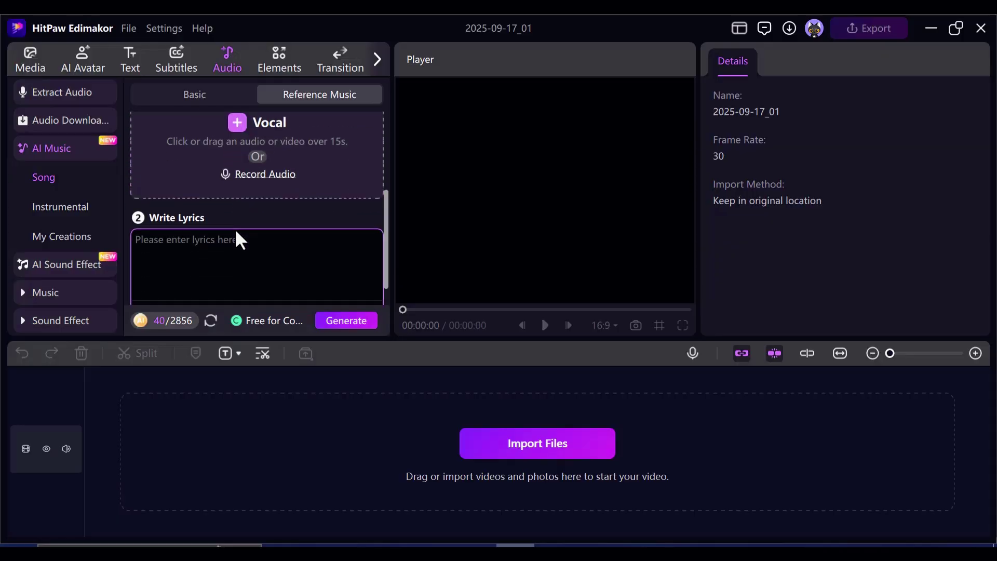
pyautogui.scroll(2, 238, 239)
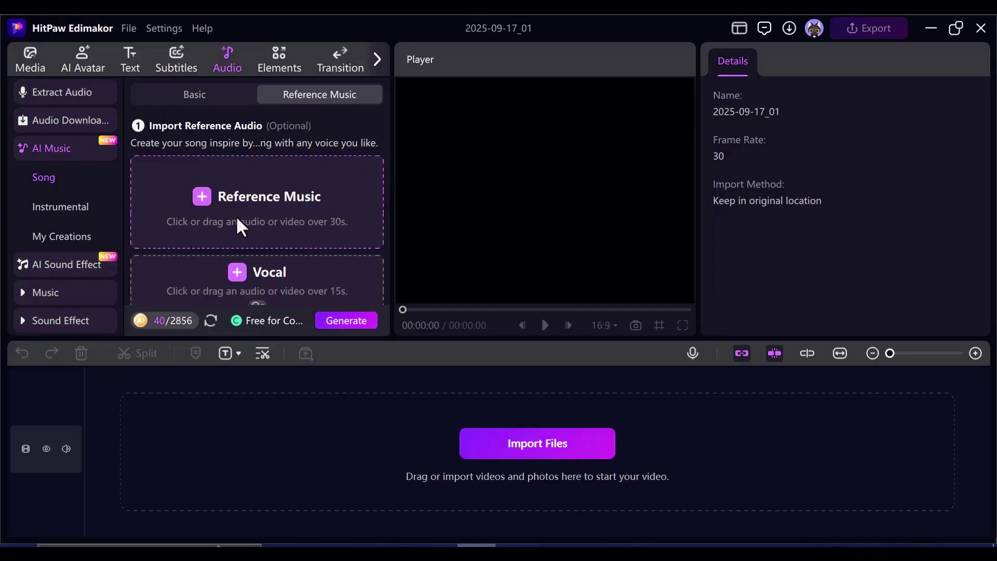
pyautogui.scroll(-3, 236, 216)
pyautogui.scroll(3, 236, 216)
# - Expand the pasted pop idea with Text to Prompt and accept it as the description
pyautogui.click(194, 95)
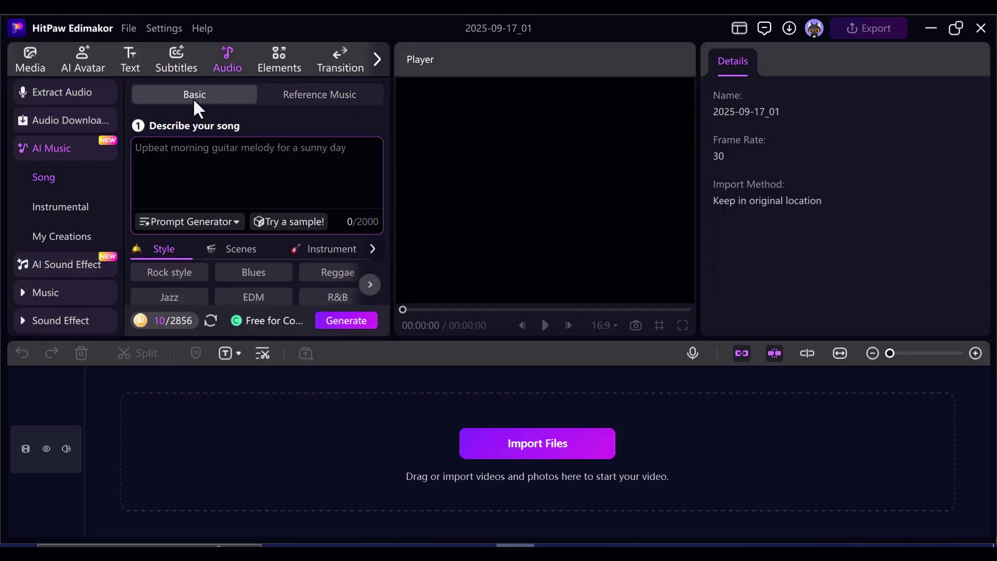
pyautogui.click(202, 167)
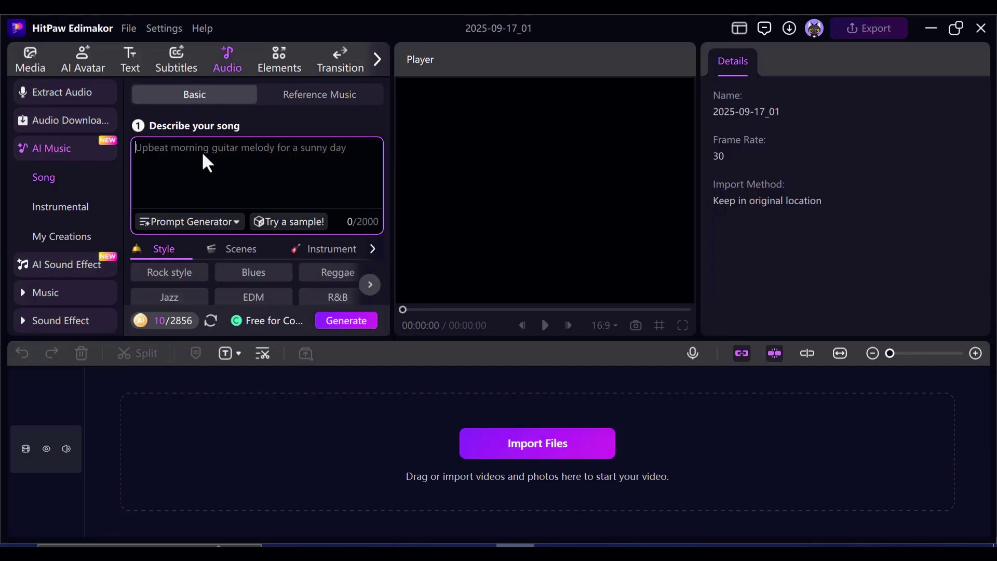
pyautogui.click(203, 221)
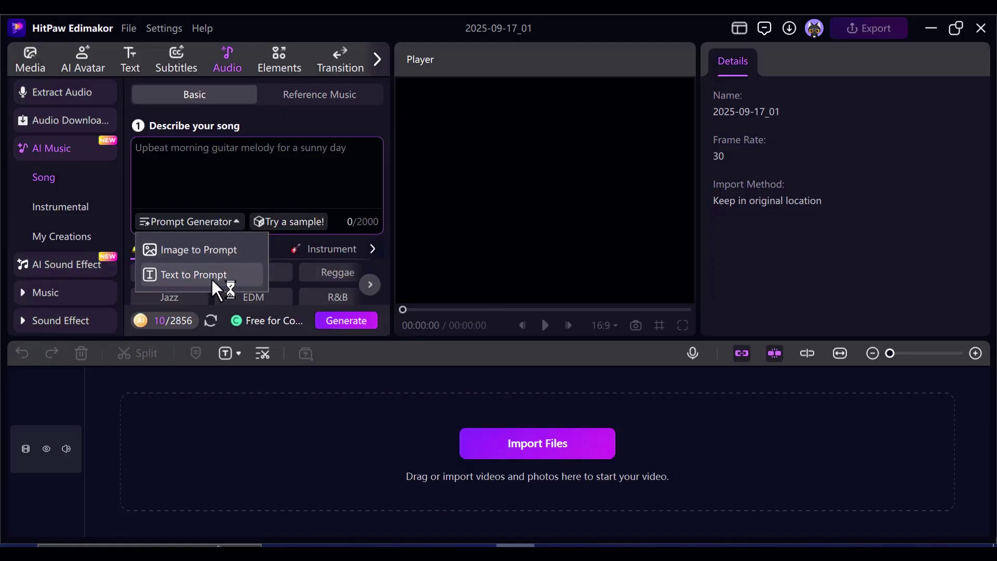
pyautogui.click(193, 274)
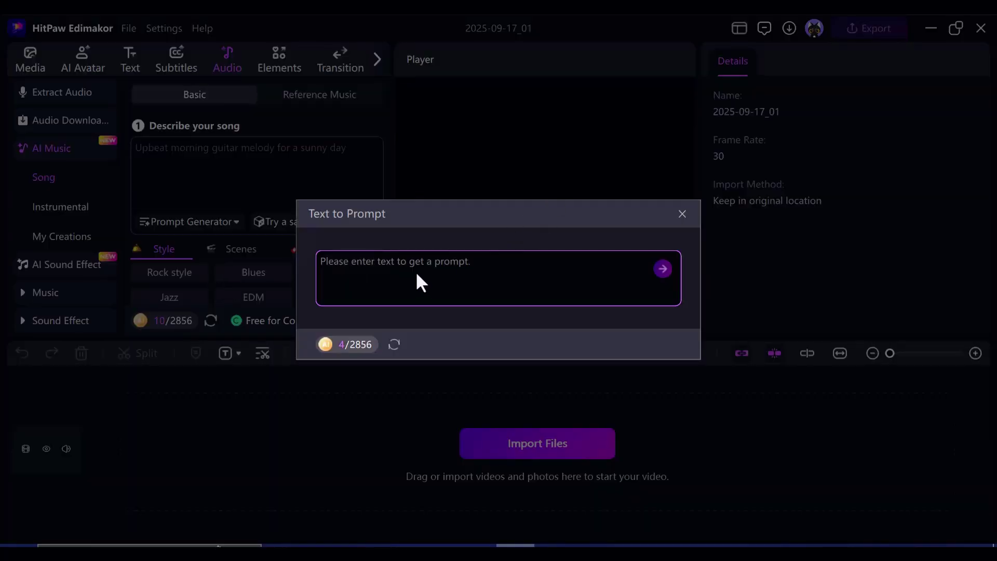
pyautogui.rightClick(406, 264)
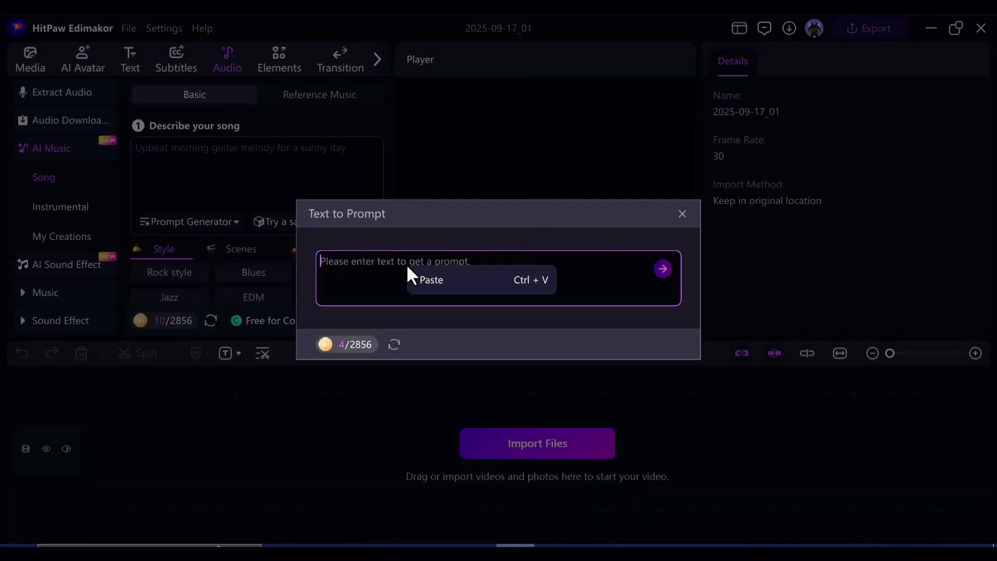
pyautogui.click(439, 281)
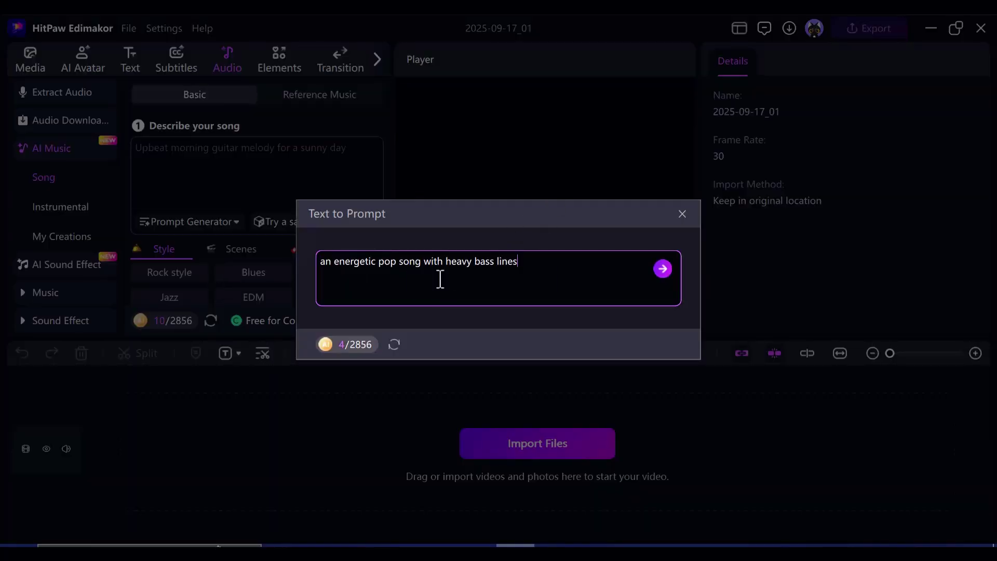
pyautogui.click(662, 269)
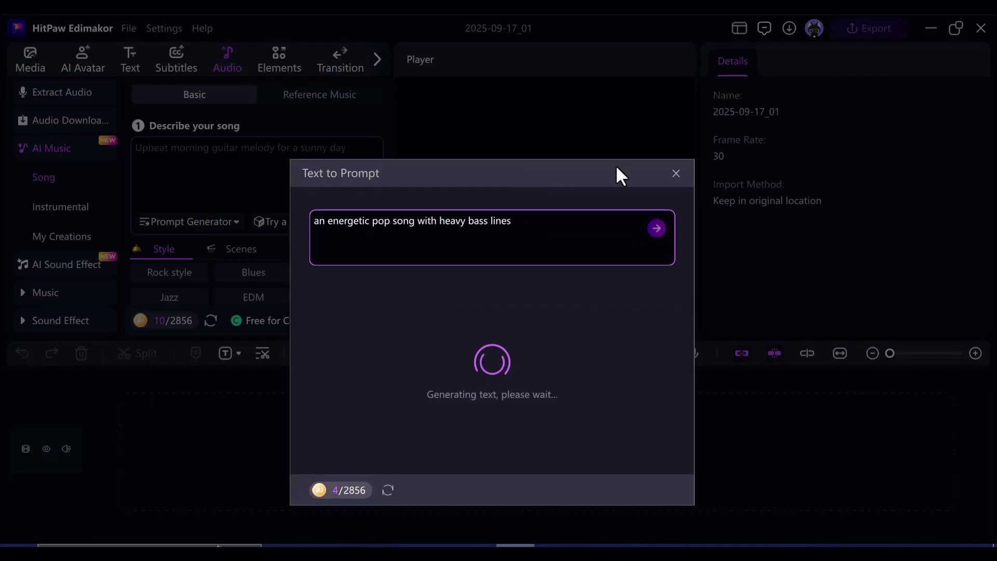
pyautogui.moveTo(375, 392); pyautogui.dragTo(425, 317)
pyautogui.click(648, 489)
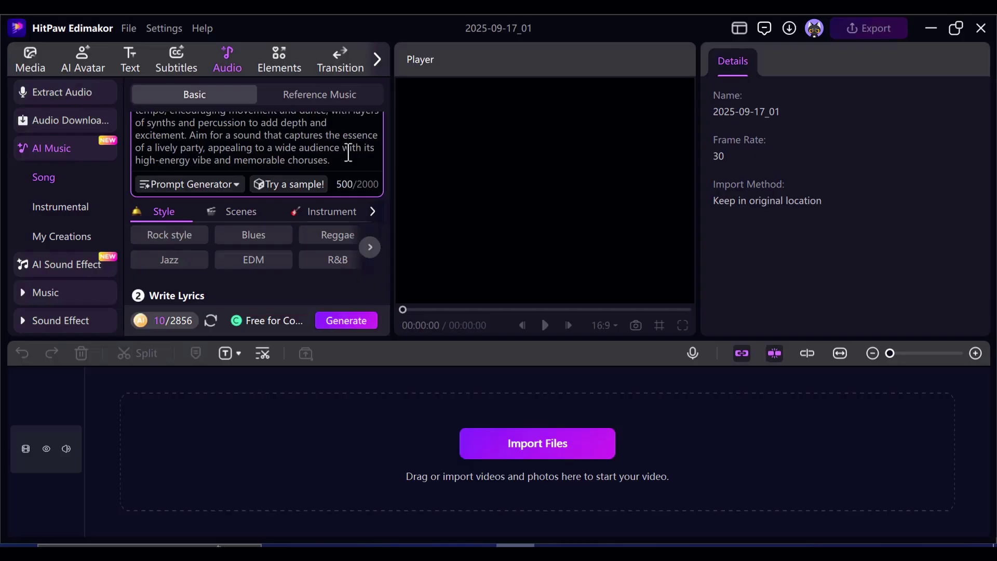
pyautogui.scroll(-3, 257, 148)
# - Add the Pop, Workout, Electric Guitar and Male Vocal style tags to the description
pyautogui.click(370, 222)
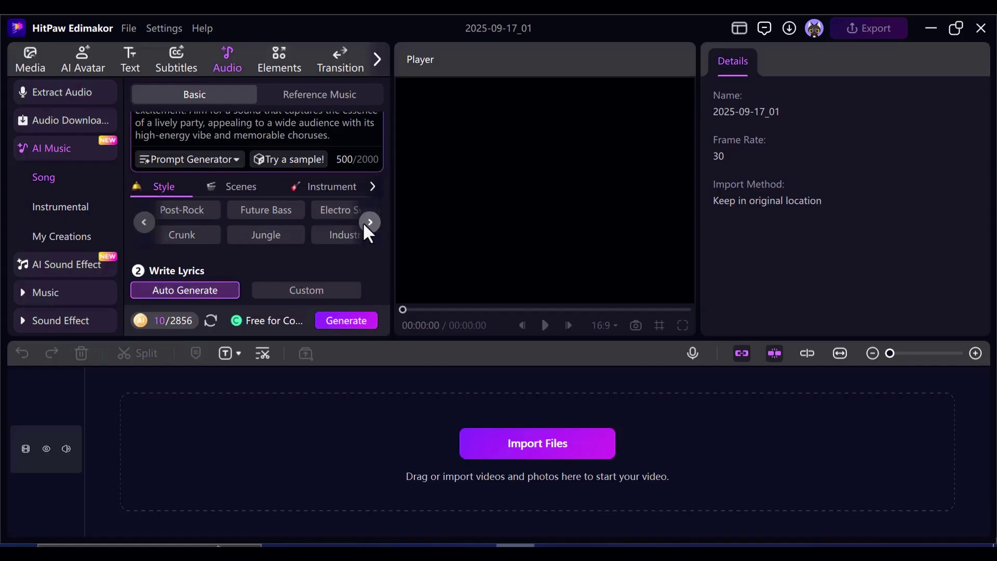
pyautogui.click(370, 222)
pyautogui.click(269, 210)
pyautogui.click(329, 135)
pyautogui.click(241, 187)
pyautogui.click(269, 210)
pyautogui.click(332, 187)
pyautogui.click(269, 210)
pyautogui.click(372, 186)
pyautogui.click(352, 187)
pyautogui.click(169, 210)
# - Delete the appended style tags from the end of the description
pyautogui.click(257, 129)
pyautogui.scroll(4, 310, 182)
pyautogui.scroll(-3, 258, 164)
pyautogui.moveTo(355, 210); pyautogui.dragTo(266, 197)
pyautogui.press('BackSpace')
pyautogui.press('BackSpace')
pyautogui.press('BackSpace')
pyautogui.press('BackSpace')
pyautogui.write('use male vocal')
pyautogui.scroll(-3, 337, 211)
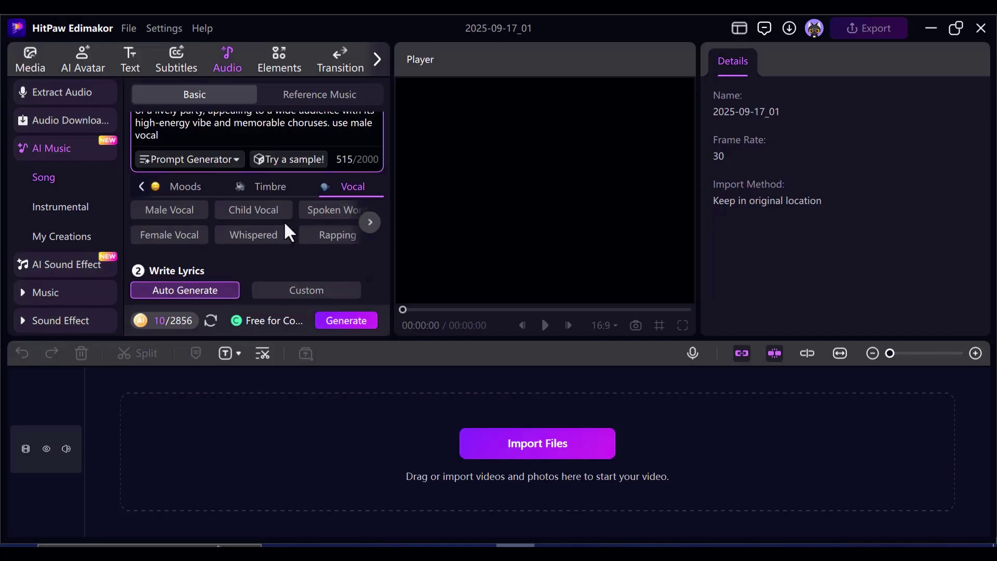
# - Generate the pop songs, then play 'Lose Control Tonight' and pause it at 0:30
pyautogui.click(343, 320)
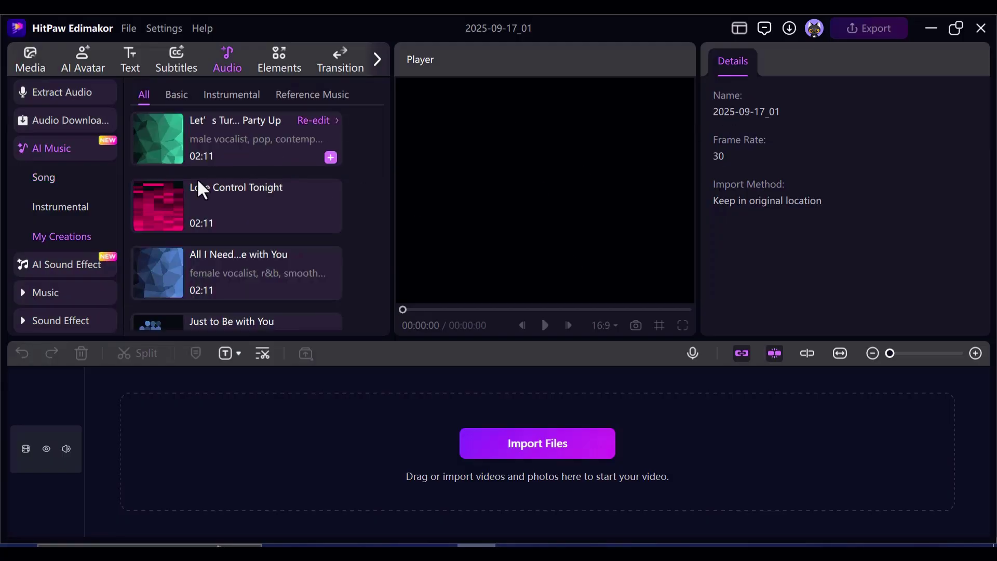
pyautogui.click(171, 204)
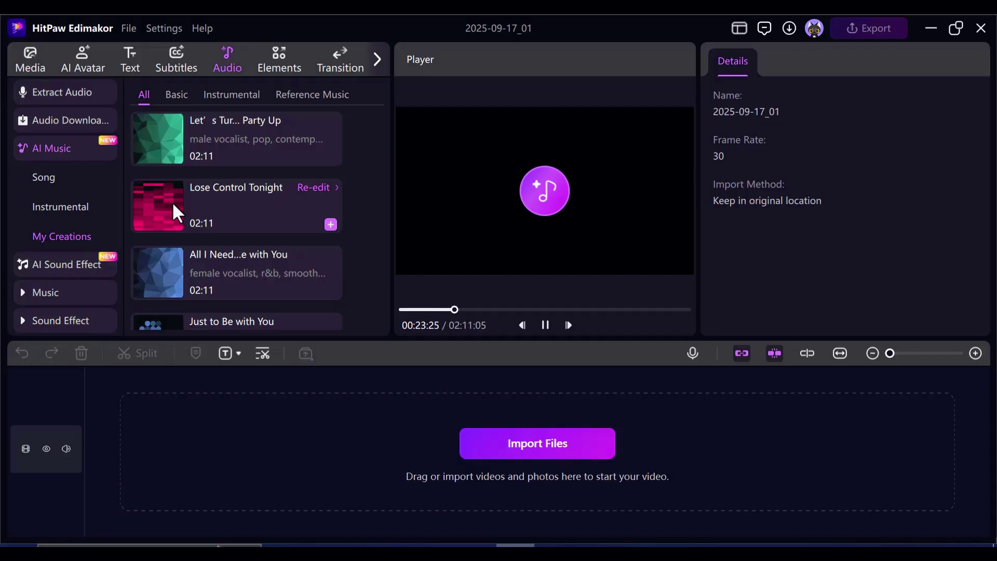
pyautogui.click(546, 326)
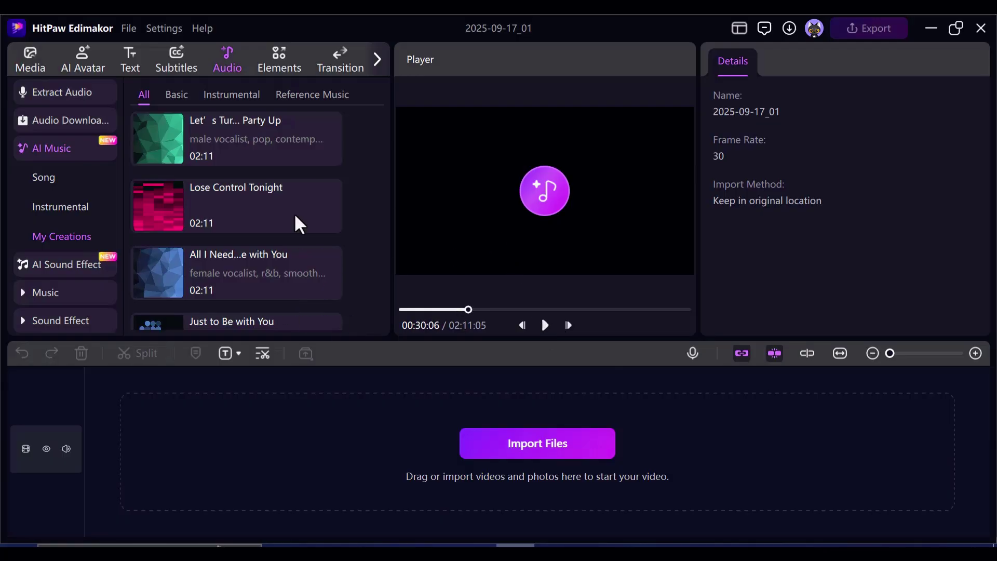
# - Switch the song form to Custom lyrics and paste in the worship lyrics
pyautogui.click(43, 178)
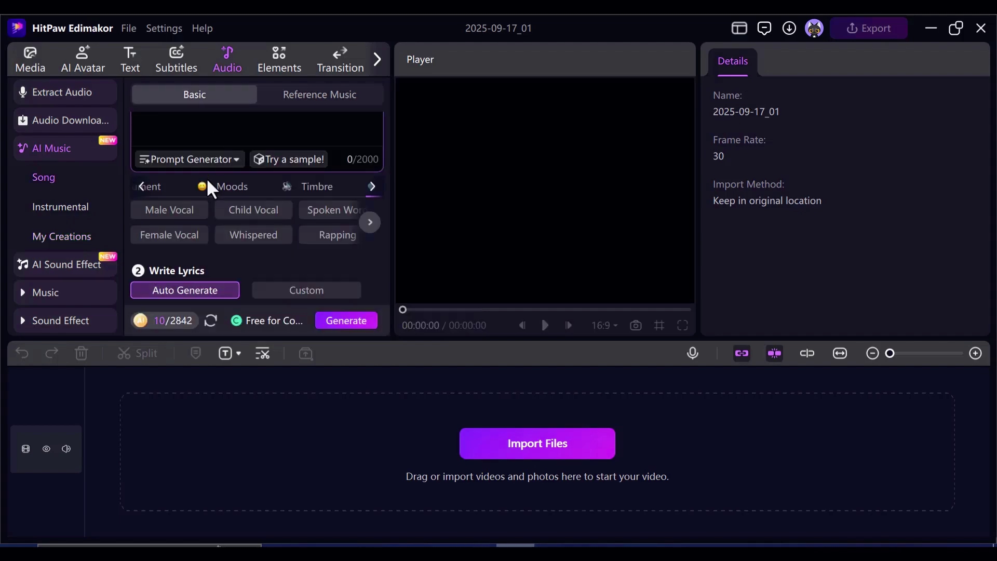
pyautogui.scroll(2, 261, 242)
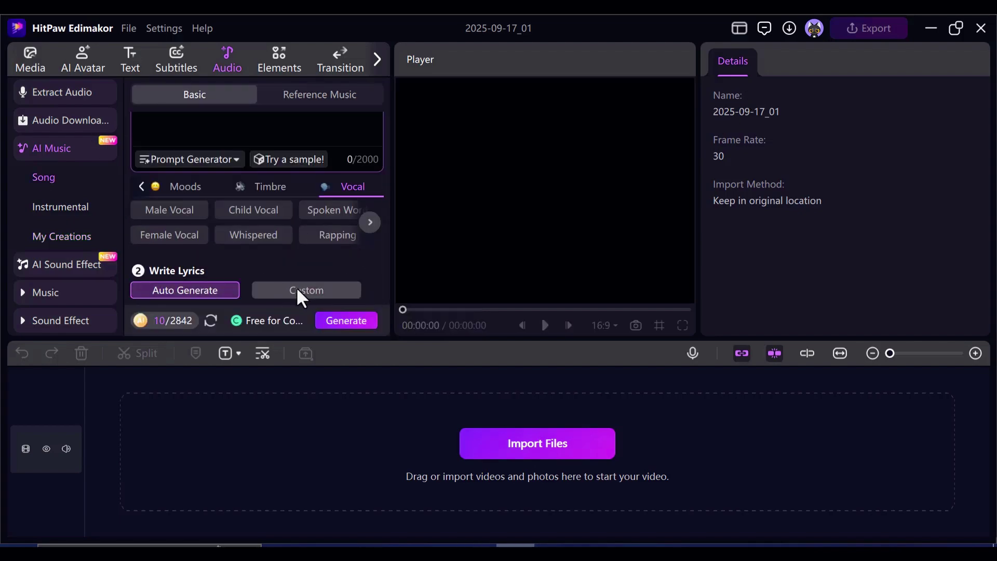
pyautogui.click(306, 290)
pyautogui.click(210, 226)
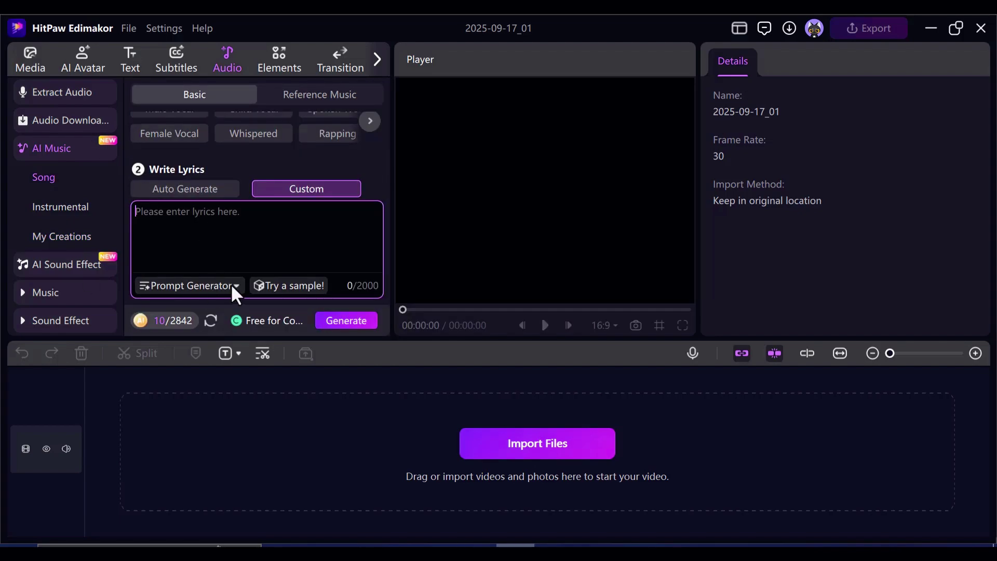
pyautogui.click(235, 287)
pyautogui.click(203, 227)
pyautogui.rightClick(203, 226)
pyautogui.click(226, 233)
pyautogui.scroll(3, 214, 258)
pyautogui.scroll(-2, 214, 258)
pyautogui.scroll(5, 225, 212)
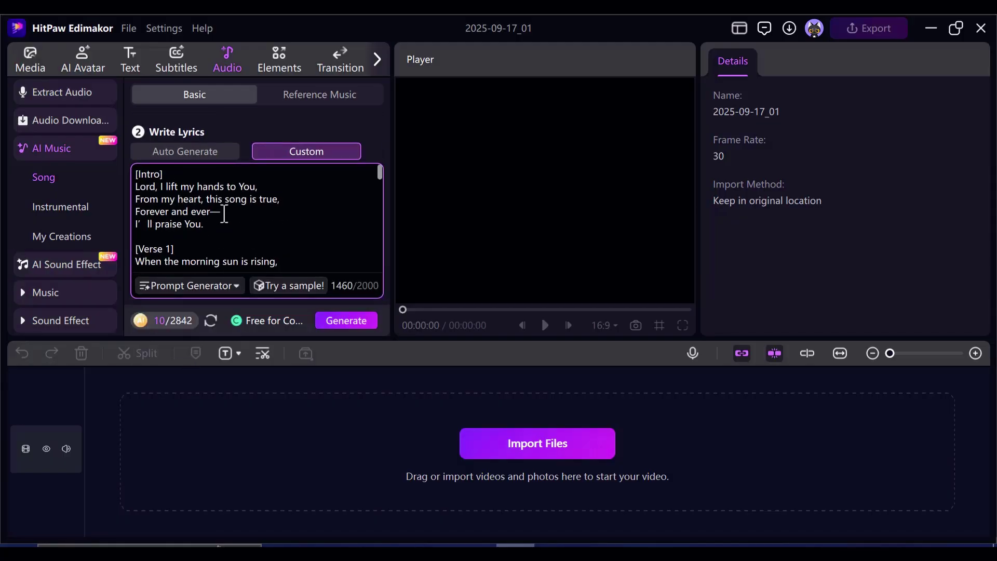
pyautogui.scroll(3, 225, 213)
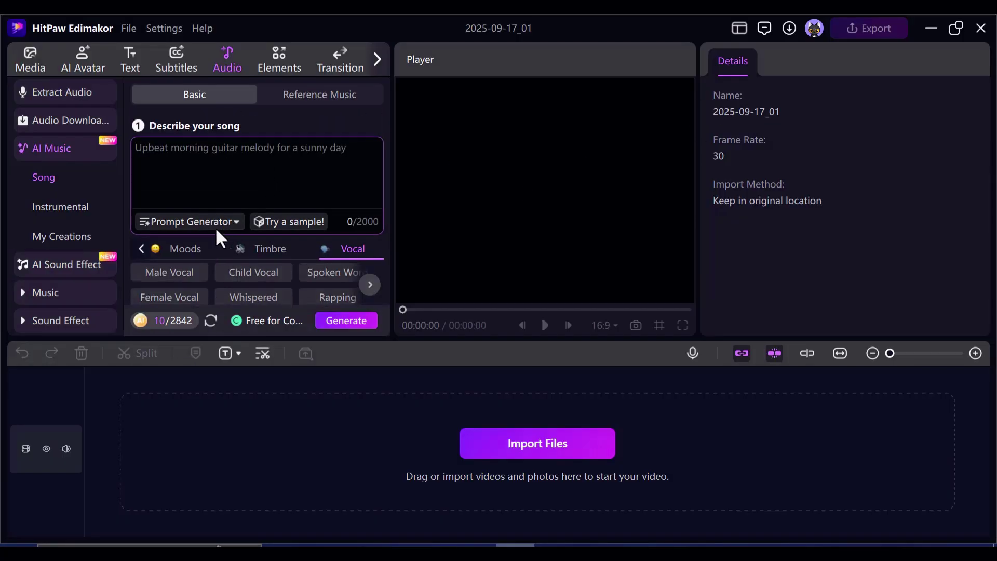
# - Expand the gospel idea with Text to Prompt and accept it as the description
pyautogui.click(191, 221)
pyautogui.click(196, 279)
pyautogui.write("a gospel song titled I'll")
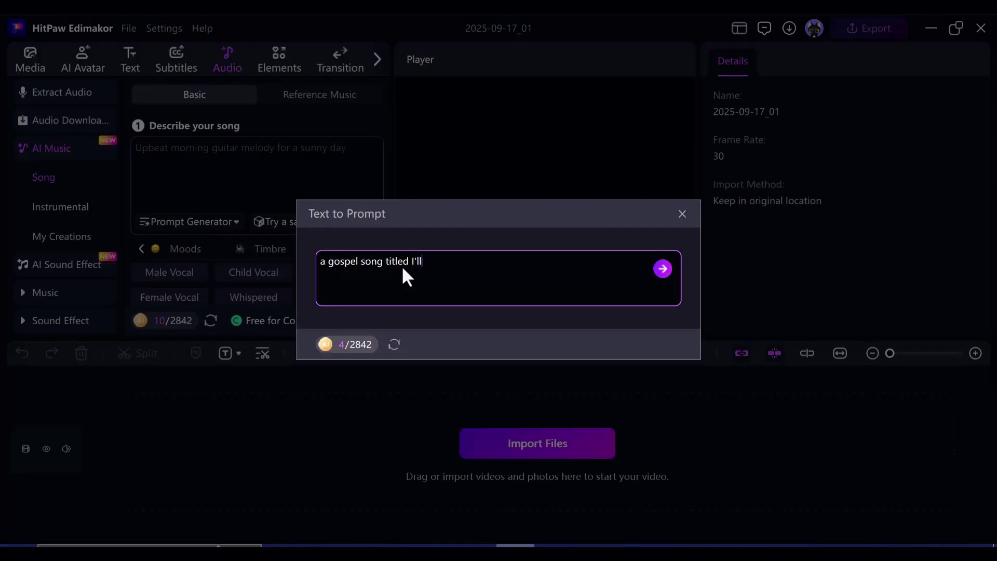
pyautogui.press('BackSpace')
pyautogui.press('BackSpace')
pyautogui.press('BackSpace')
pyautogui.press('BackSpace')
pyautogui.write('Praise You. sang by a male vocalist')
pyautogui.click(661, 269)
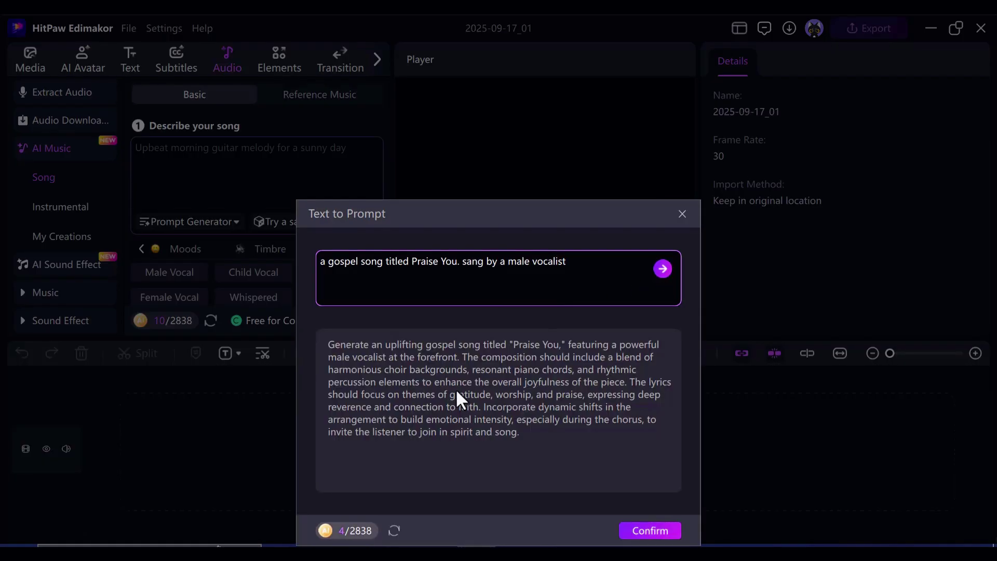
pyautogui.moveTo(496, 204); pyautogui.dragTo(501, 164)
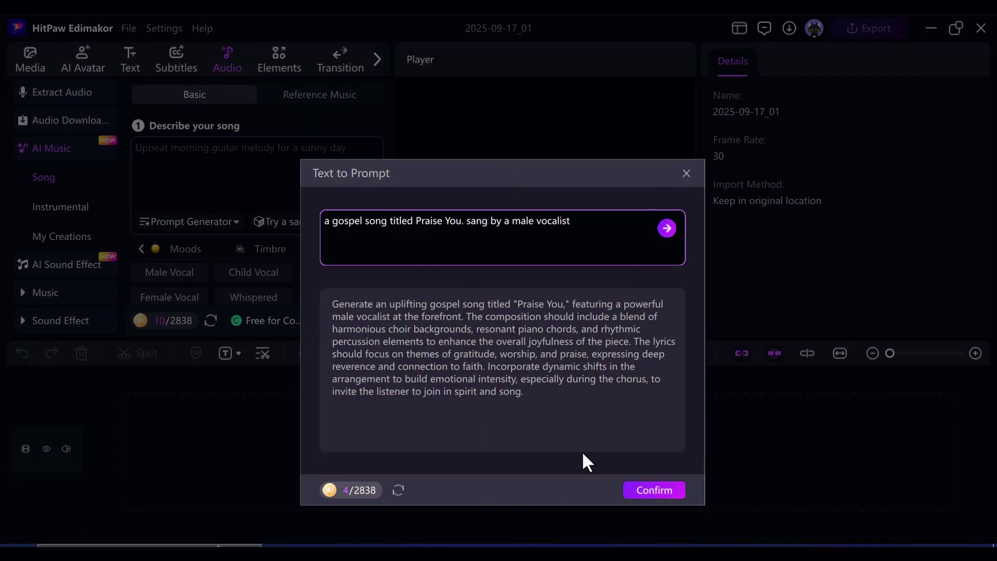
pyautogui.click(653, 491)
pyautogui.scroll(-5, 234, 194)
pyautogui.scroll(-3, 265, 224)
pyautogui.scroll(-3, 265, 224)
pyautogui.scroll(3, 265, 230)
pyautogui.scroll(5, 267, 234)
# - Generate the gospel songs and refresh My Creations to list the 'I'll Praise You' tracks
pyautogui.click(346, 321)
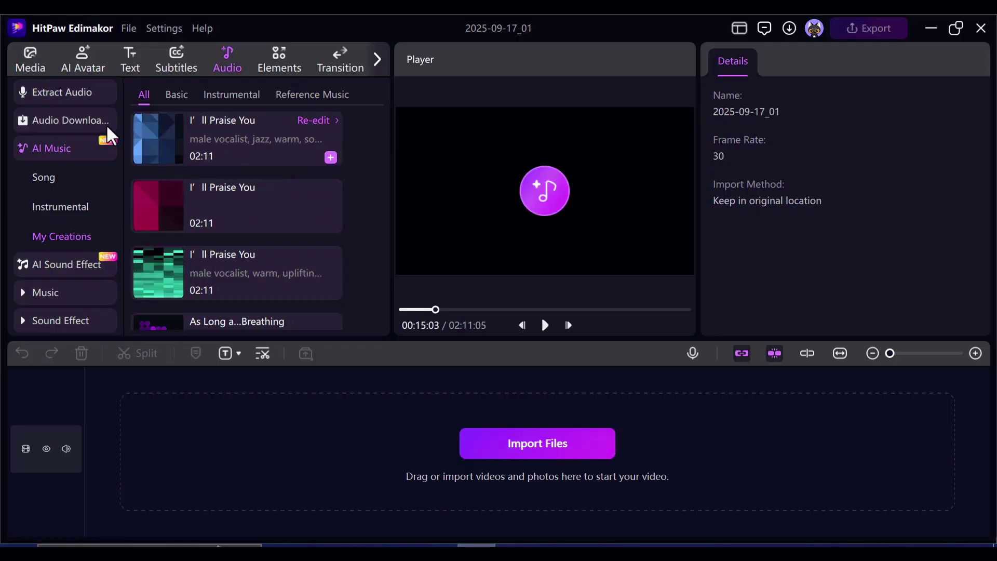
pyautogui.scroll(-2, 265, 184)
pyautogui.moveTo(265, 197)
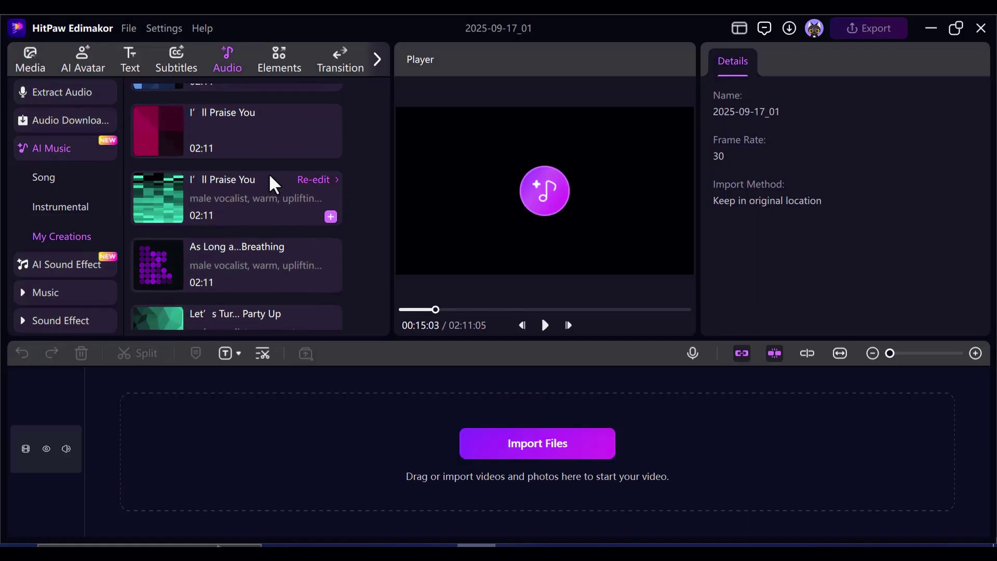
pyautogui.click(65, 234)
pyautogui.scroll(-1, 250, 156)
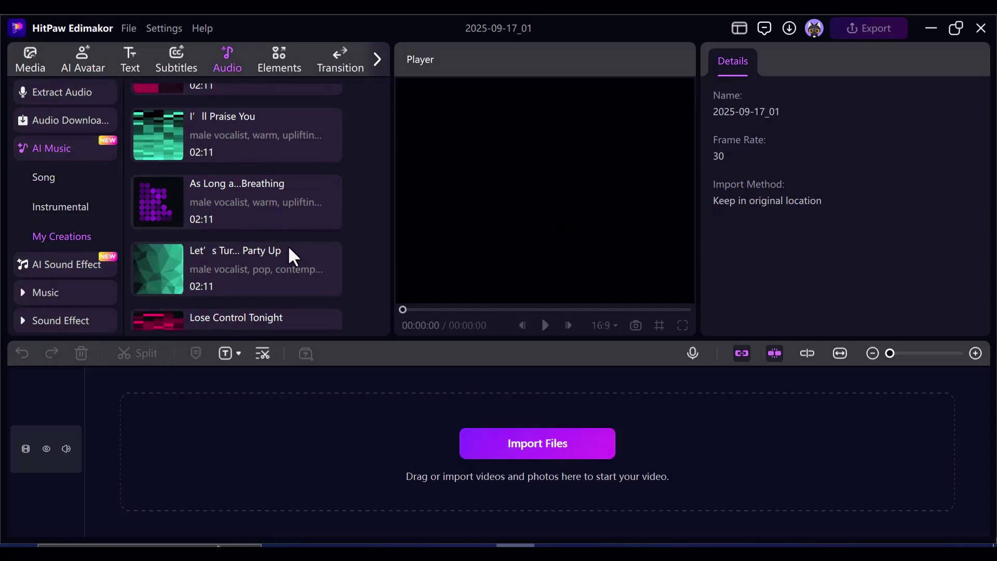
pyautogui.scroll(1, 240, 170)
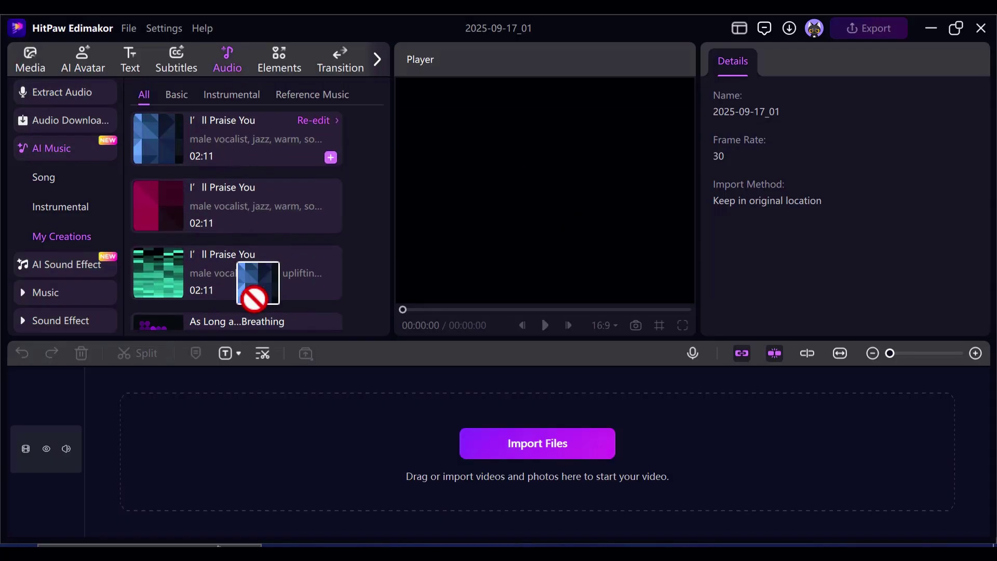
# - Drop the first 'I'll Praise You' song onto the timeline and move the playhead to 1:06
pyautogui.moveTo(221, 131); pyautogui.dragTo(187, 479)
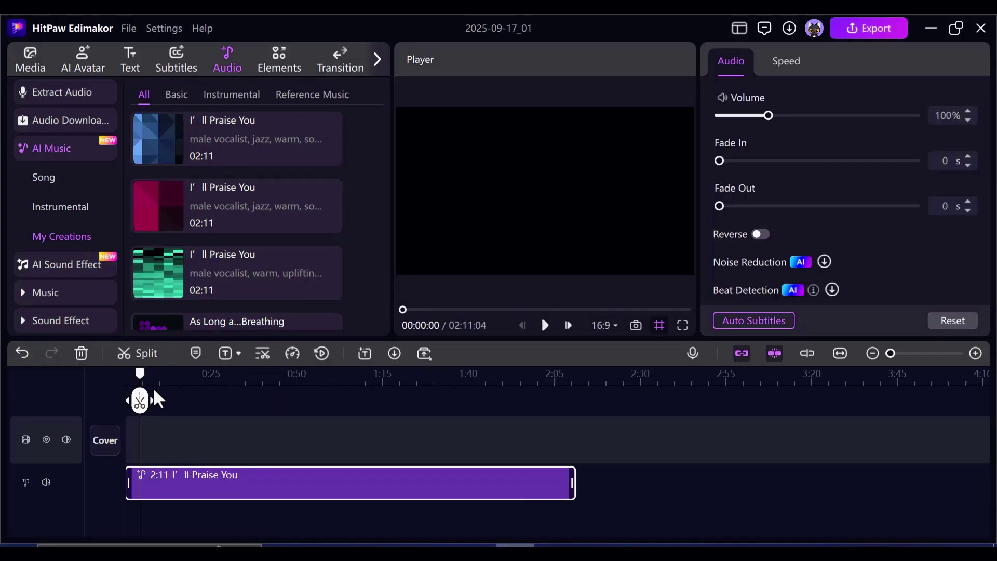
pyautogui.click(387, 476)
pyautogui.click(530, 499)
pyautogui.click(240, 509)
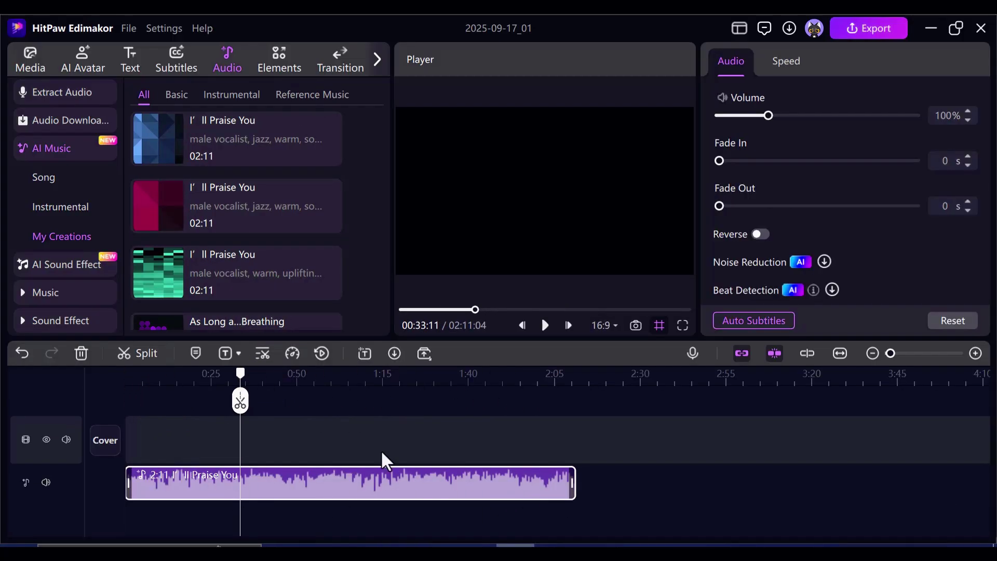
pyautogui.moveTo(240, 375); pyautogui.dragTo(357, 375)
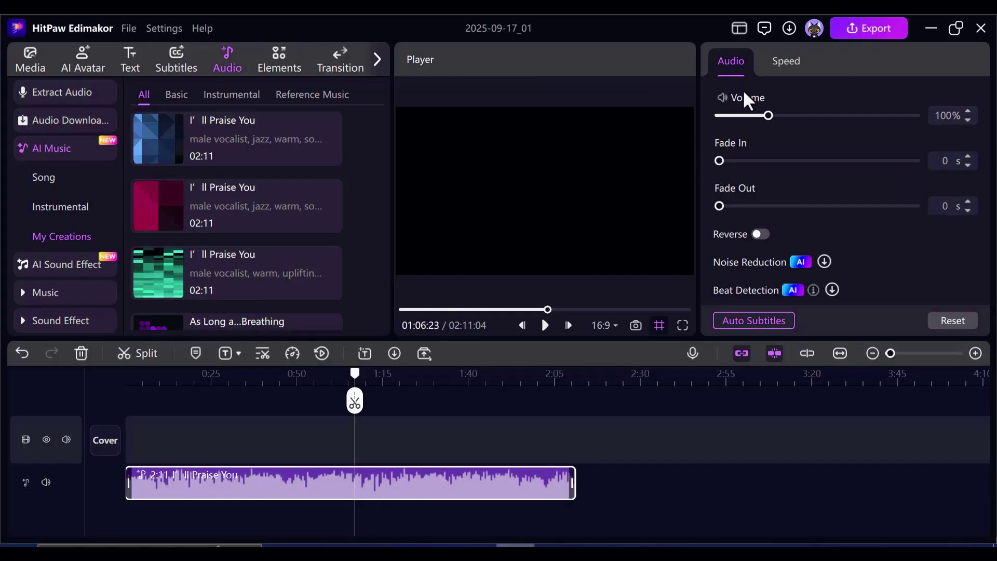
# - Rename the export to 'praise', choose audio-only MP3, and start exporting
pyautogui.click(869, 35)
pyautogui.doubleClick(422, 283)
pyautogui.write('praise')
pyautogui.click(686, 140)
pyautogui.scroll(-2, 702, 211)
pyautogui.click(545, 343)
pyautogui.click(521, 382)
pyautogui.click(686, 415)
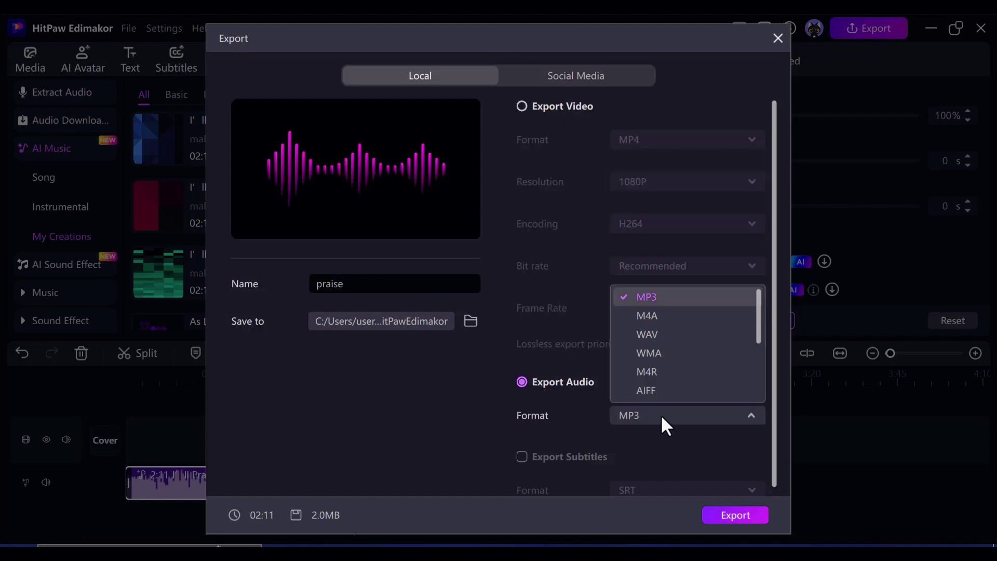
pyautogui.click(495, 427)
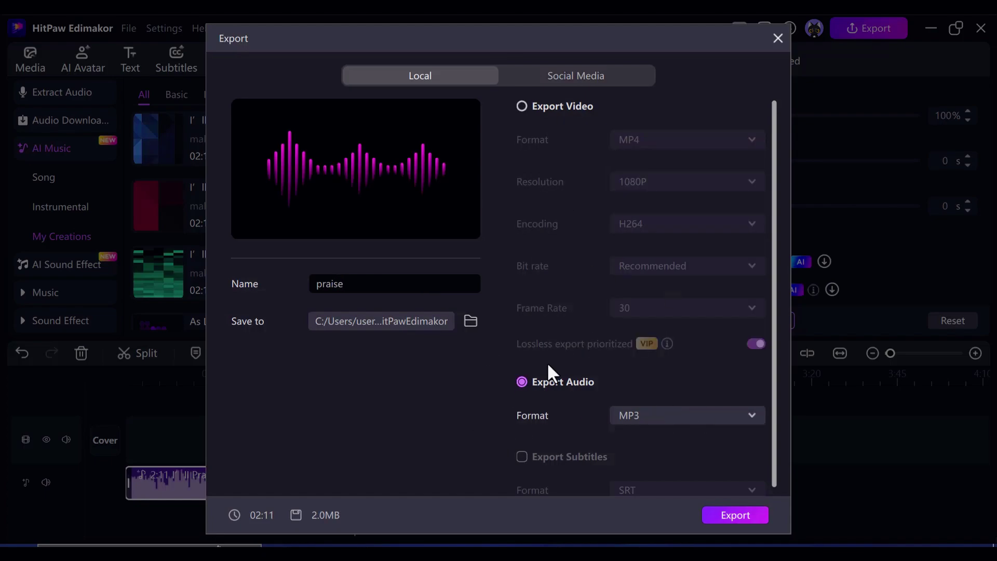
pyautogui.click(735, 515)
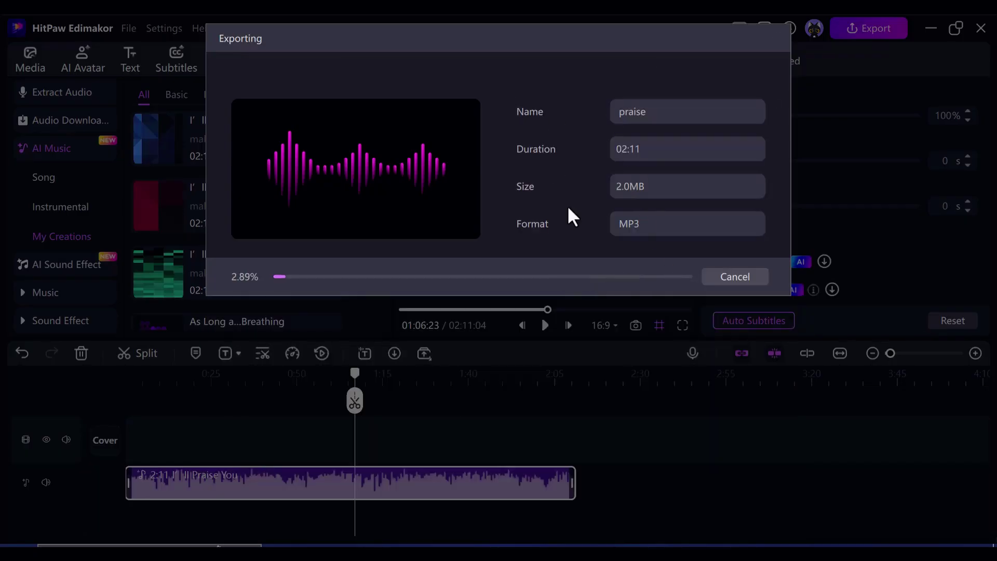